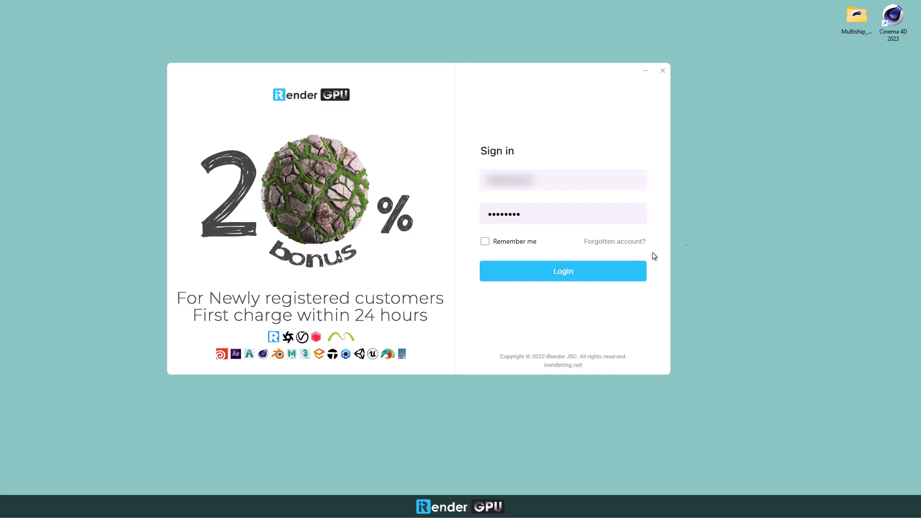
Step: Sign in to iRender Drive, upload Multiship_project_Ot to Storage (Z:), then log in to GPUHub
left_click(570, 273)
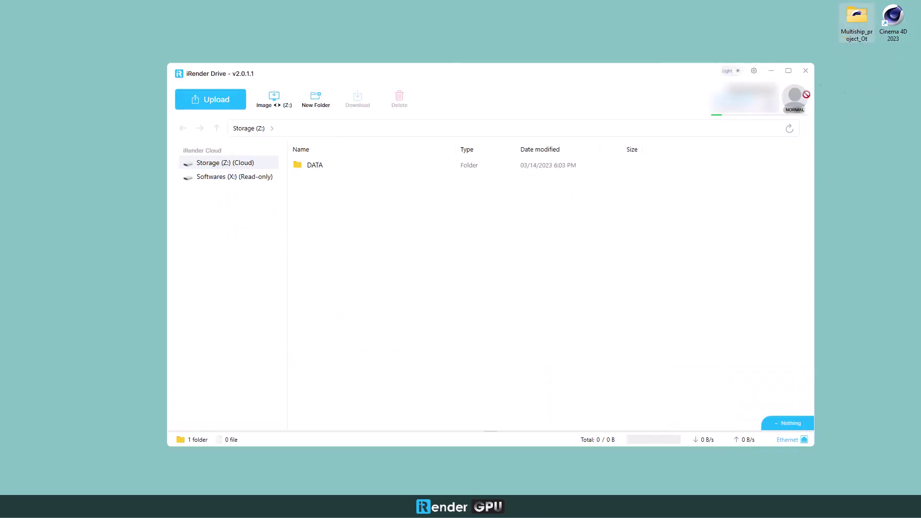
left_click_drag(344, 206, 319, 200)
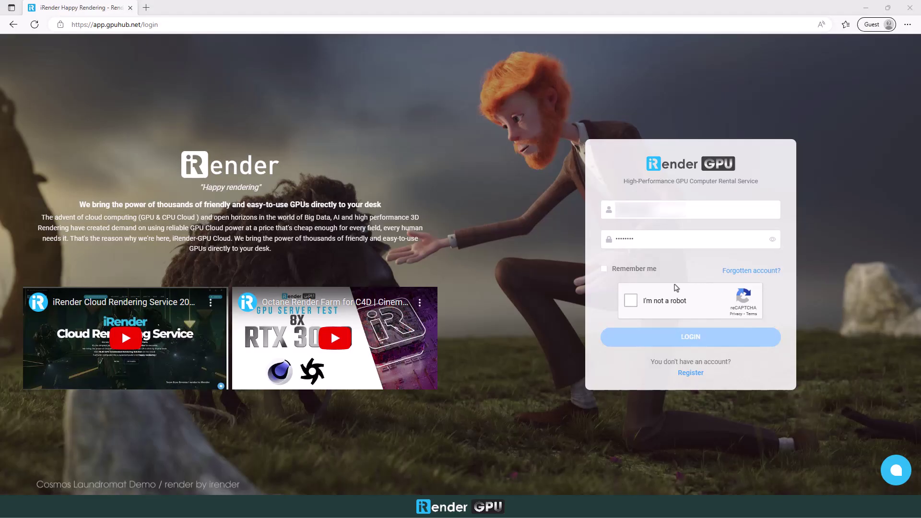
left_click(630, 300)
left_click(692, 337)
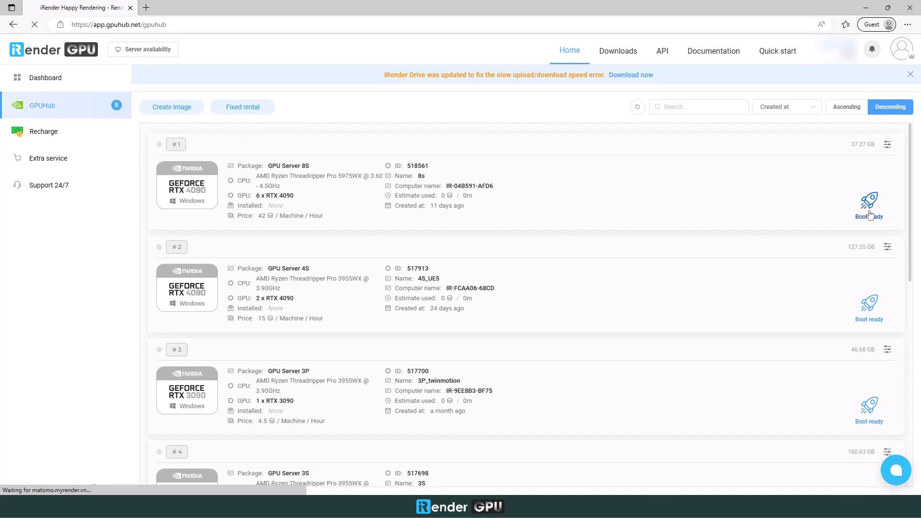
Step: Boot and confirm machine #1 (6 x RTX 4090), then connect to its remote desktop
left_click(869, 206)
left_click(485, 345)
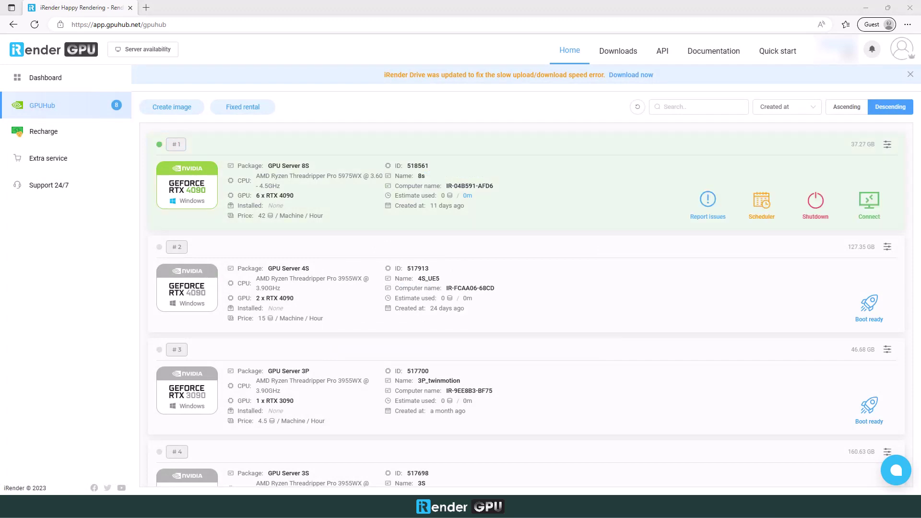
left_click(869, 202)
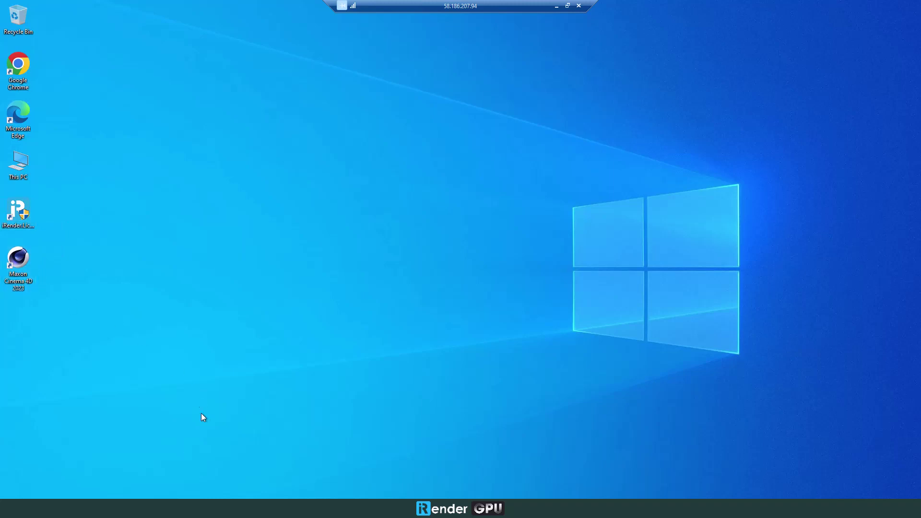
Step: Copy Multiship_project_Ot from Storage (Z:) onto the remote desktop and close Explorer
key("super+e")
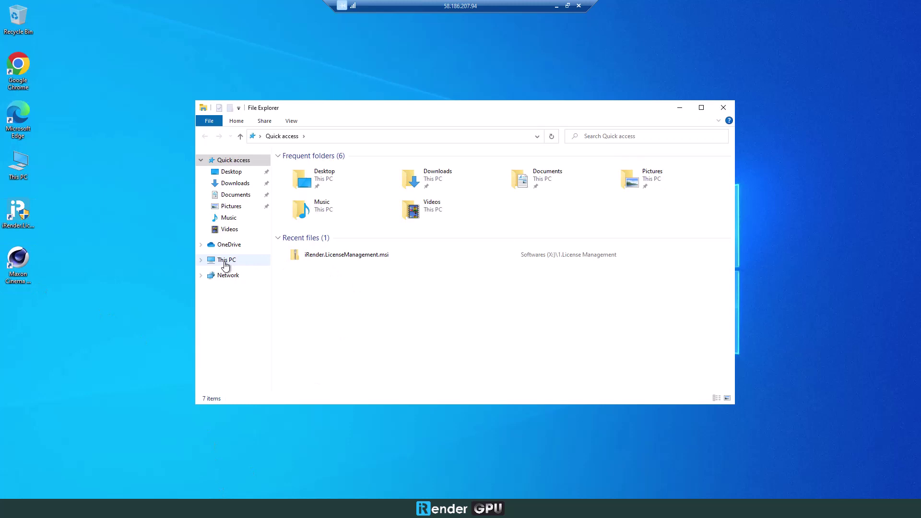
left_click(225, 261)
double_click(430, 308)
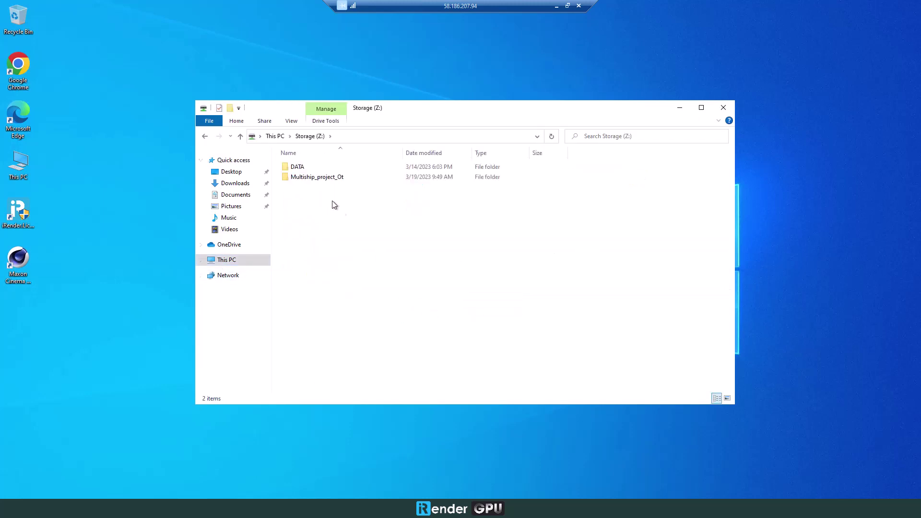
left_click_drag(317, 177, 73, 320)
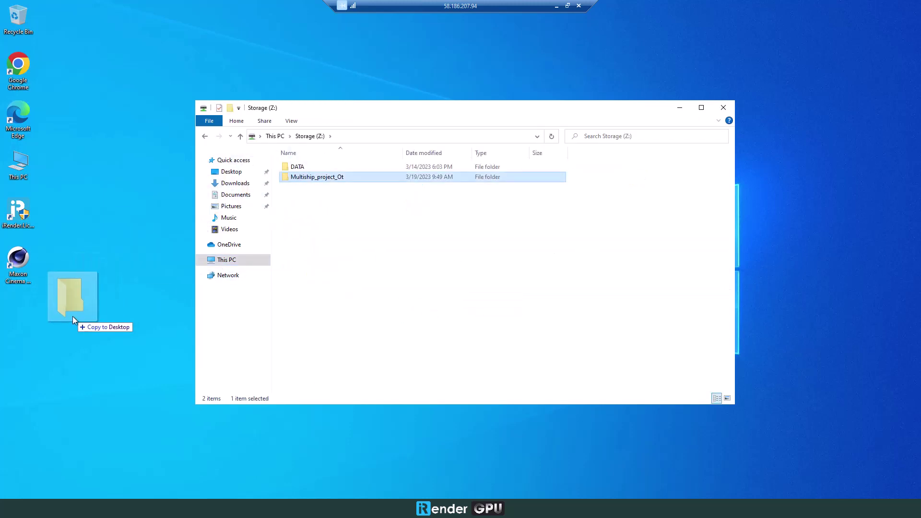
left_click(480, 258)
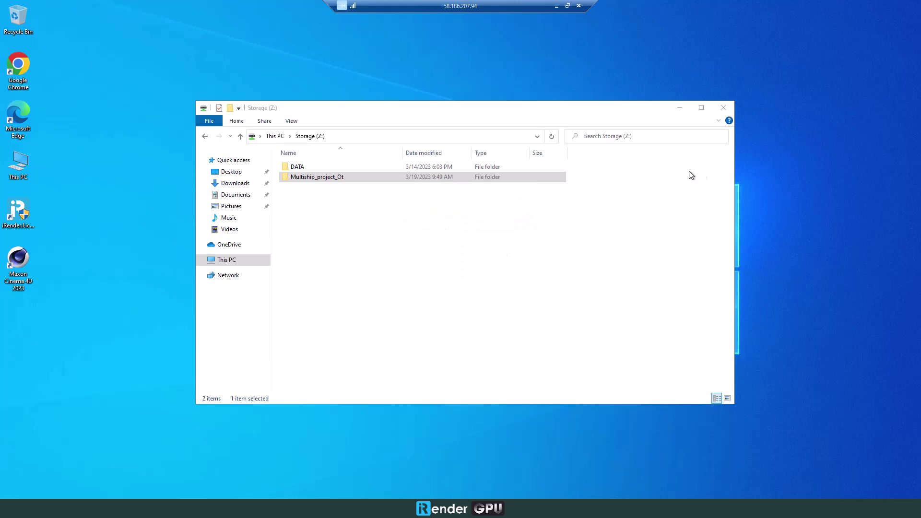
left_click(724, 108)
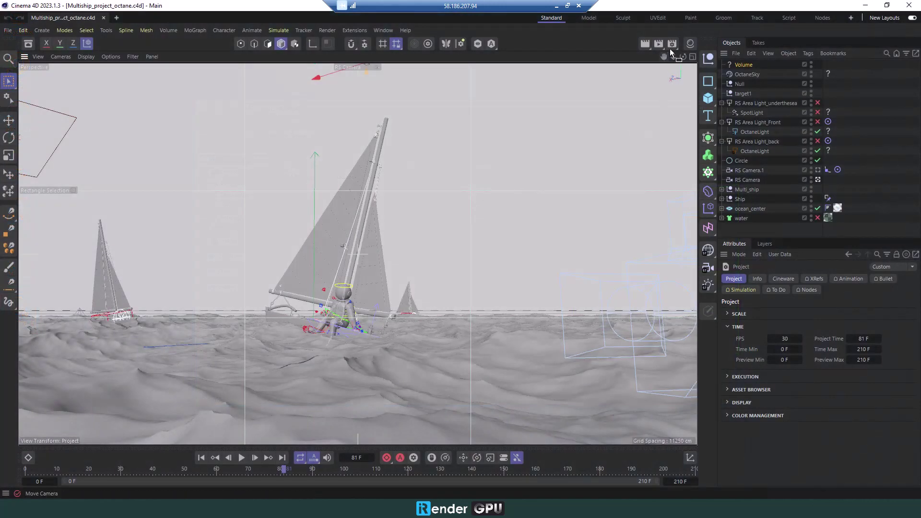
Step: Save PNG frames into a new Desktop Output folder; verify 1920×1080 and frames 1–210
left_click(673, 45)
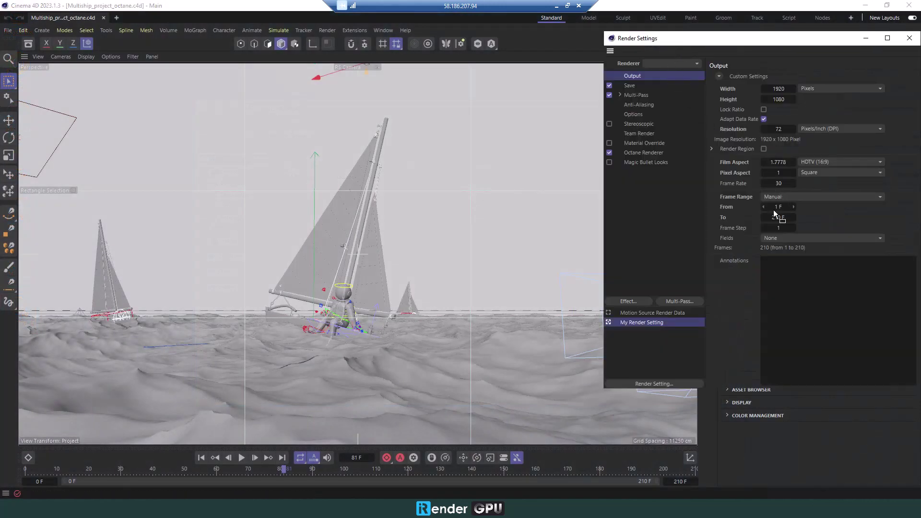
left_click(636, 85)
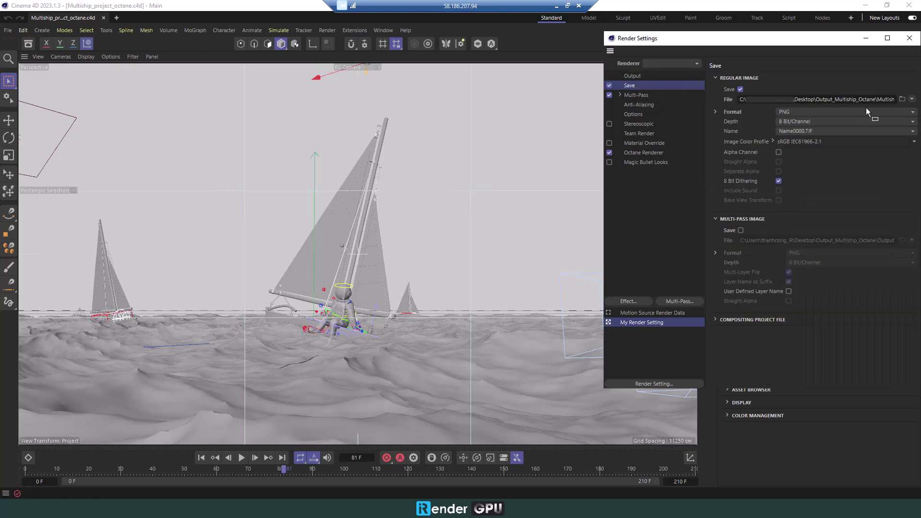
left_click(904, 100)
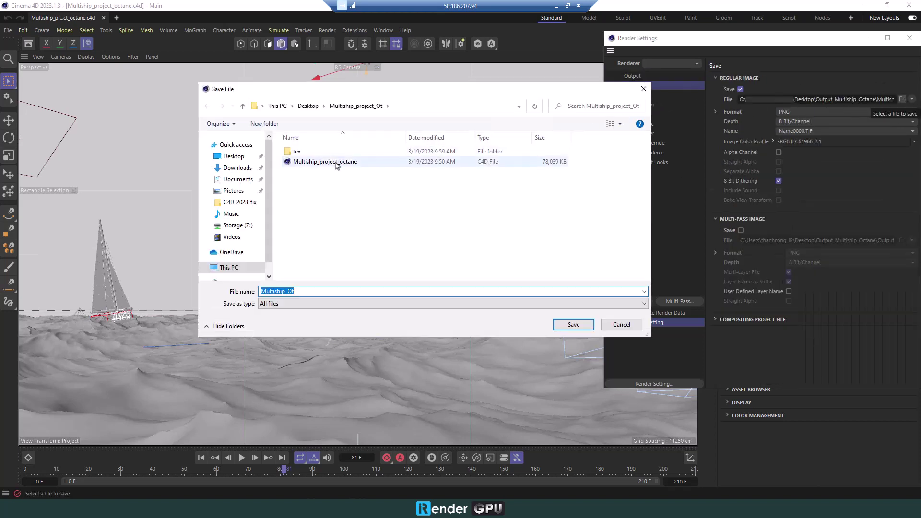
left_click(308, 106)
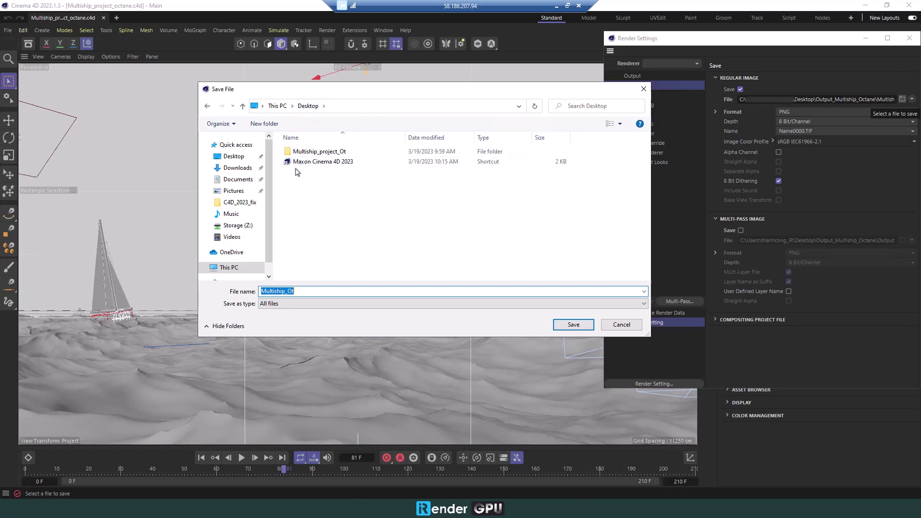
left_click(264, 125)
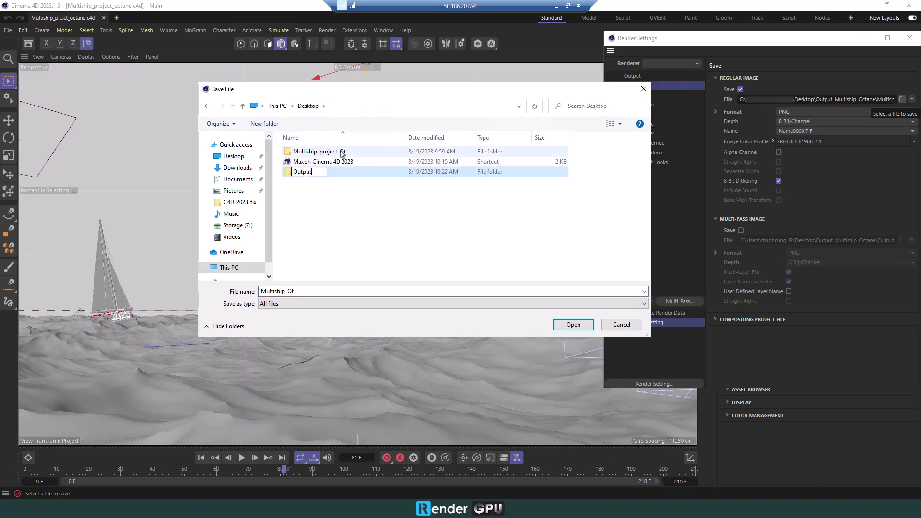
double_click(347, 171)
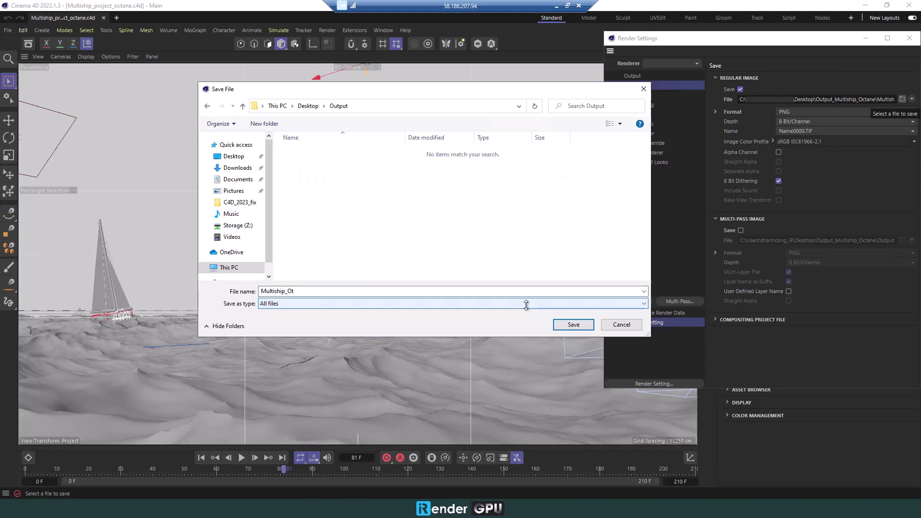
left_click(570, 324)
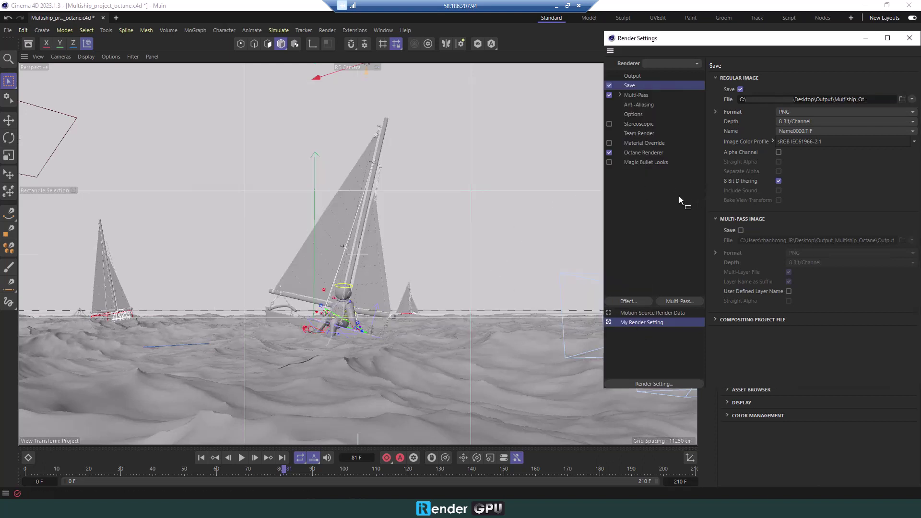
left_click(633, 76)
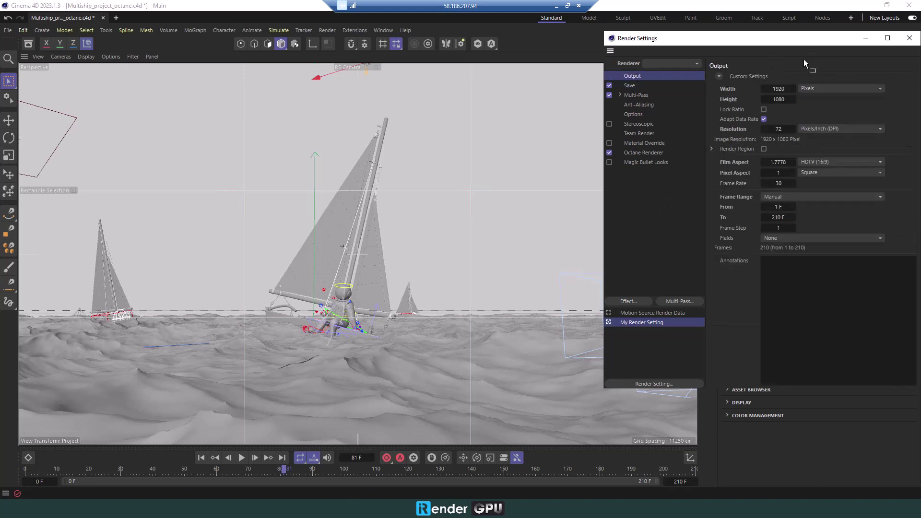
left_click(910, 39)
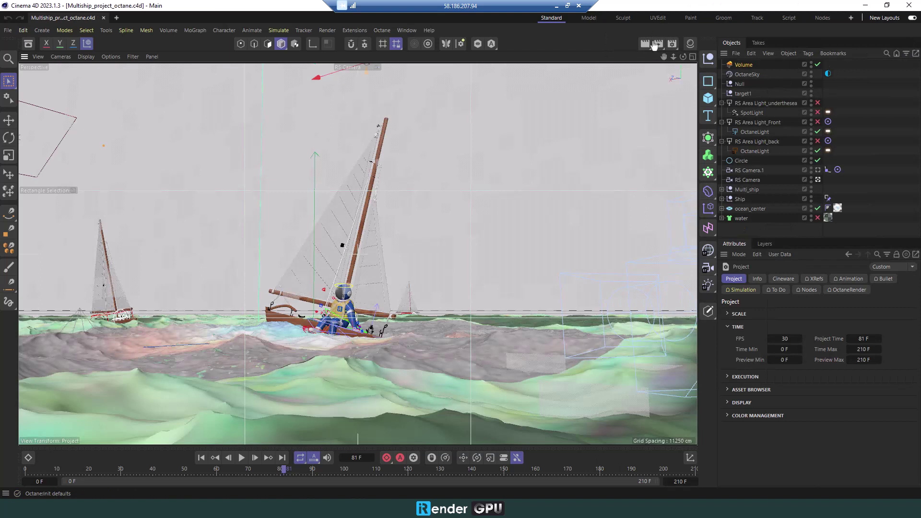
Step: Render all 210 frames to a maximized Picture Viewer
left_click(658, 44)
double_click(724, 8)
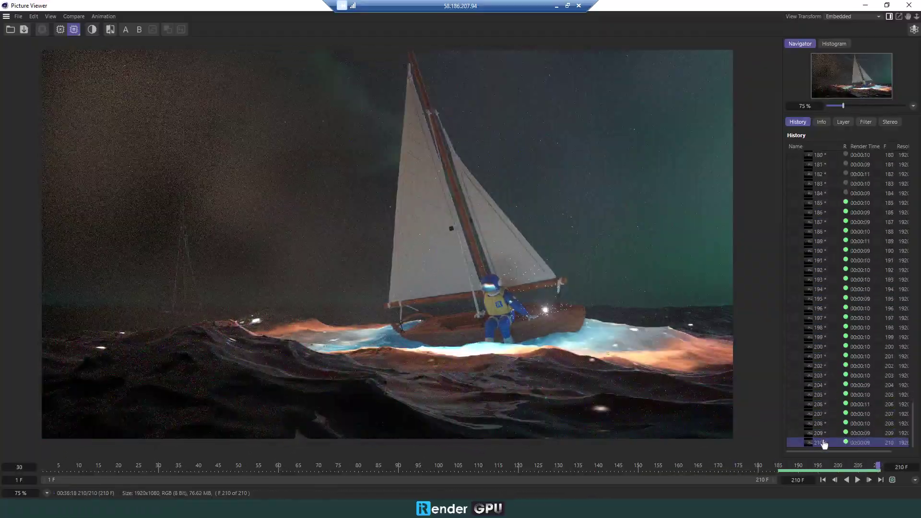
left_click_drag(914, 421, 916, 157)
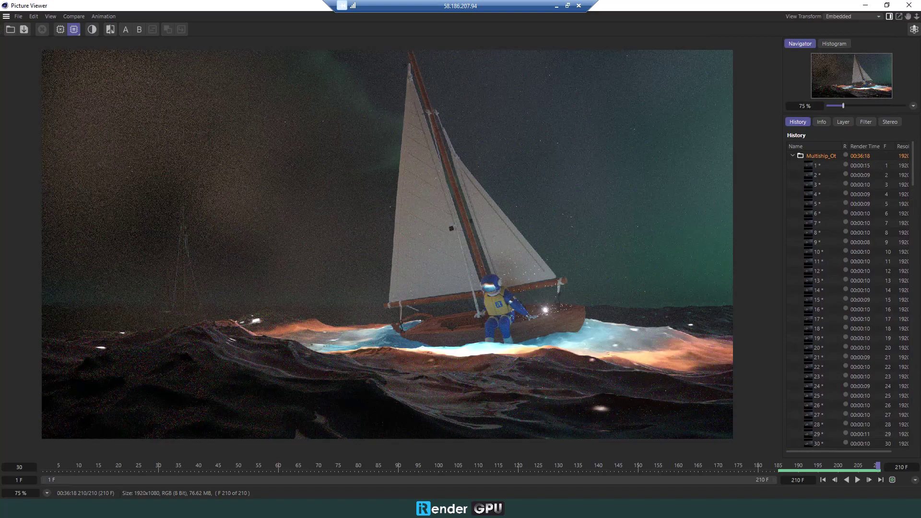
Step: Close the Picture Viewer and minimize Cinema 4D to reveal the remote desktop
left_click(909, 6)
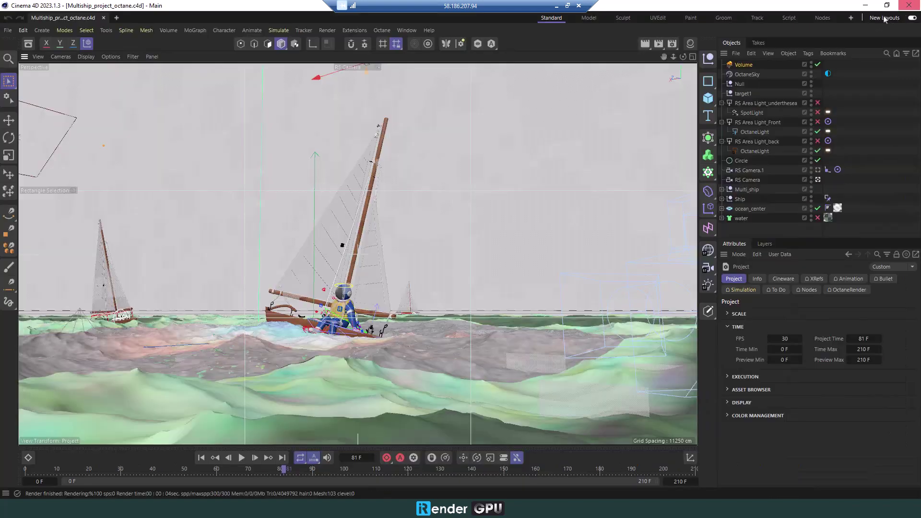
left_click(866, 6)
Step: Check the rendered frames, then copy Output_Multiship_Octane into Storage (Z:)
double_click(18, 406)
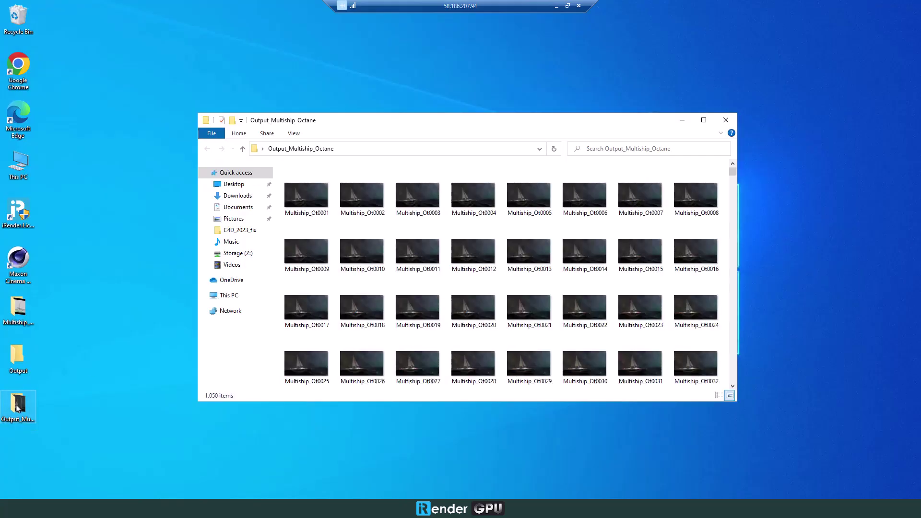
left_click(323, 209)
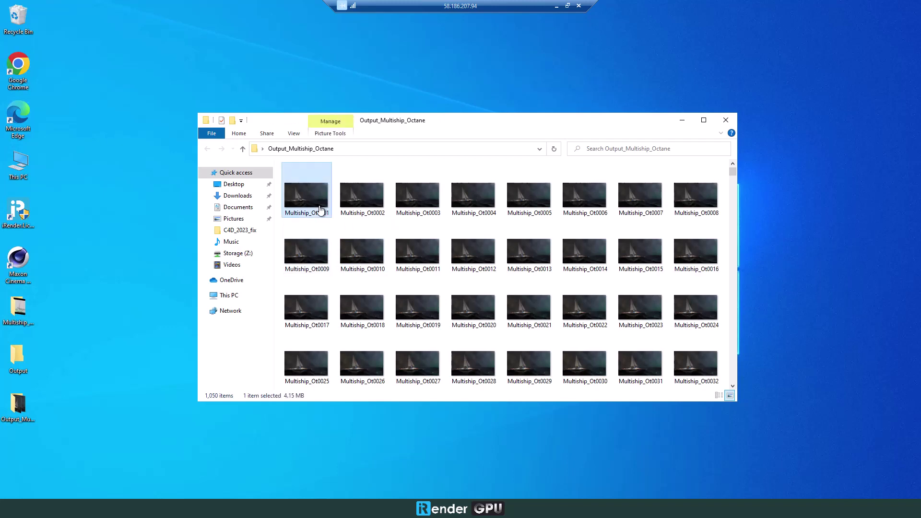
left_click_drag(733, 172, 734, 207)
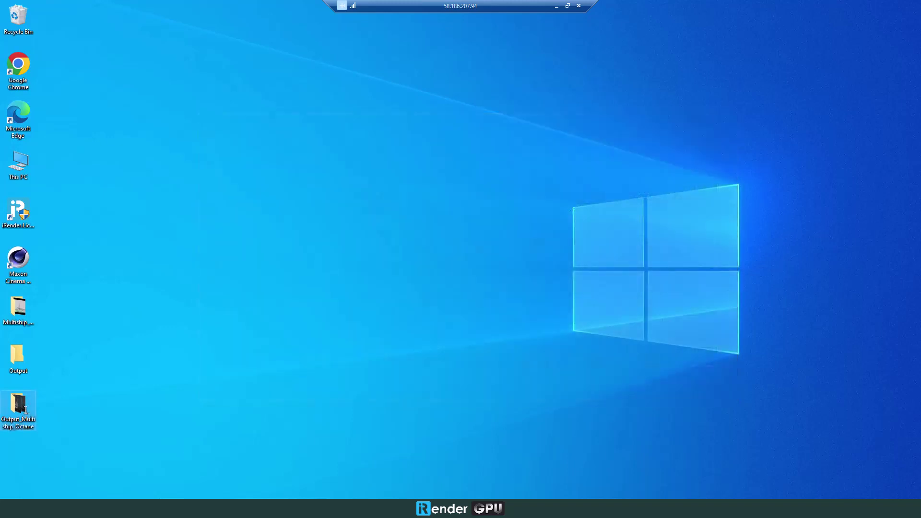
right_click(27, 407)
left_click(65, 342)
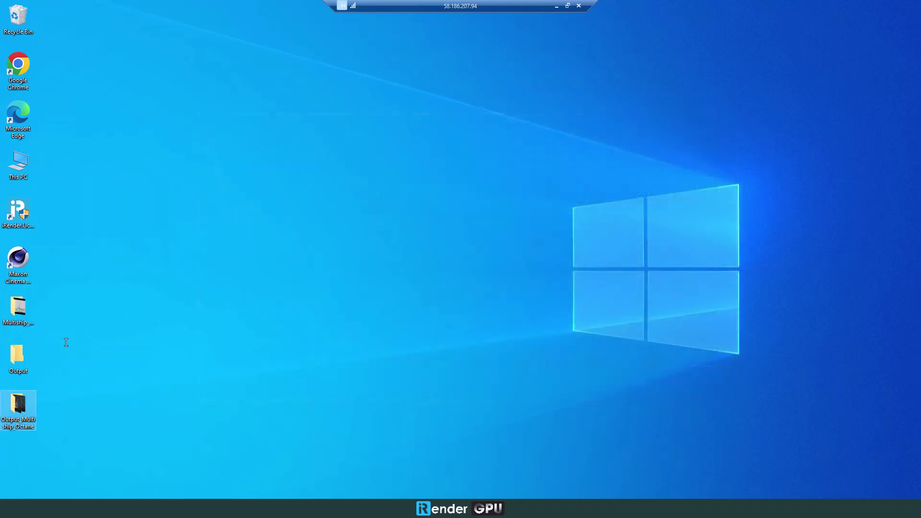
double_click(18, 165)
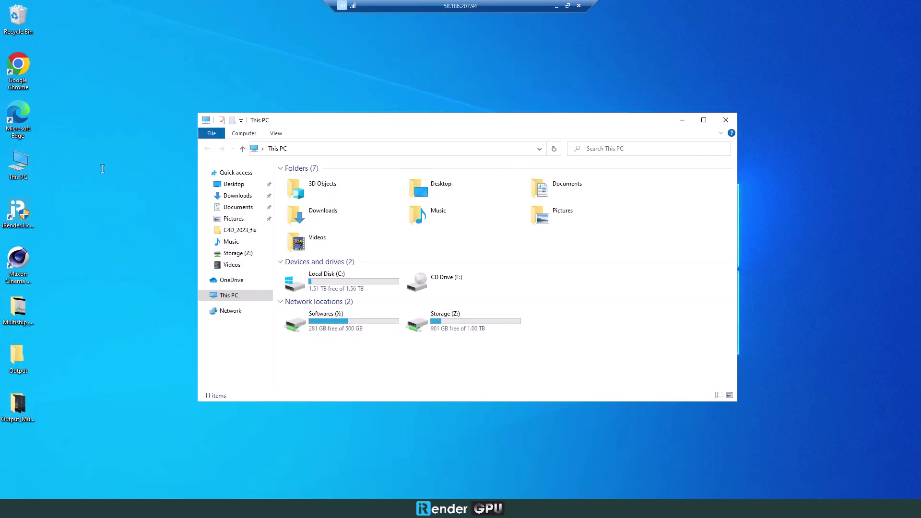
double_click(412, 311)
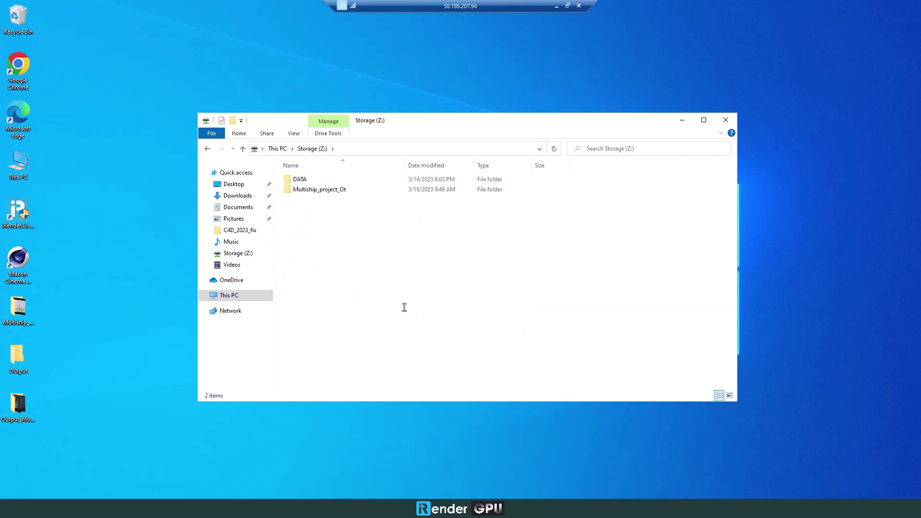
right_click(325, 237)
left_click(349, 302)
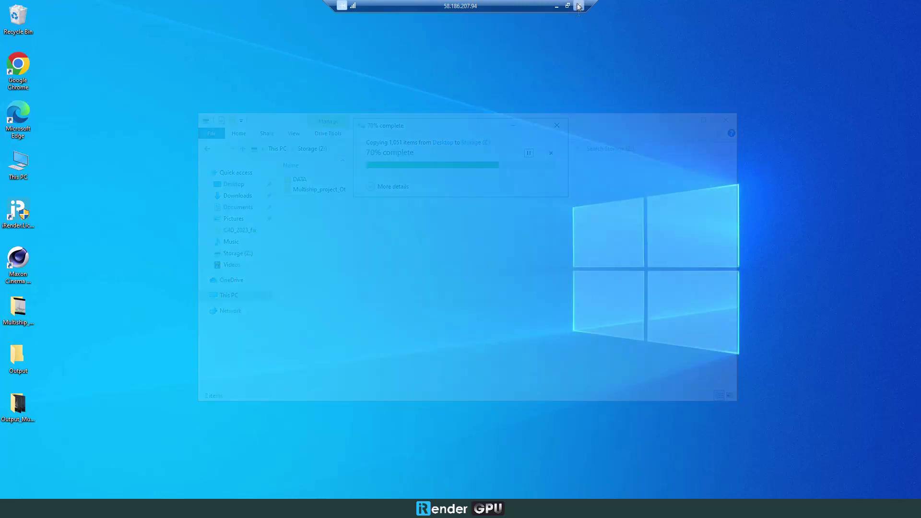
Step: Disconnect the remote session, shut down the rented machine, and submit a star rating
left_click(578, 5)
left_click(499, 272)
left_click(816, 203)
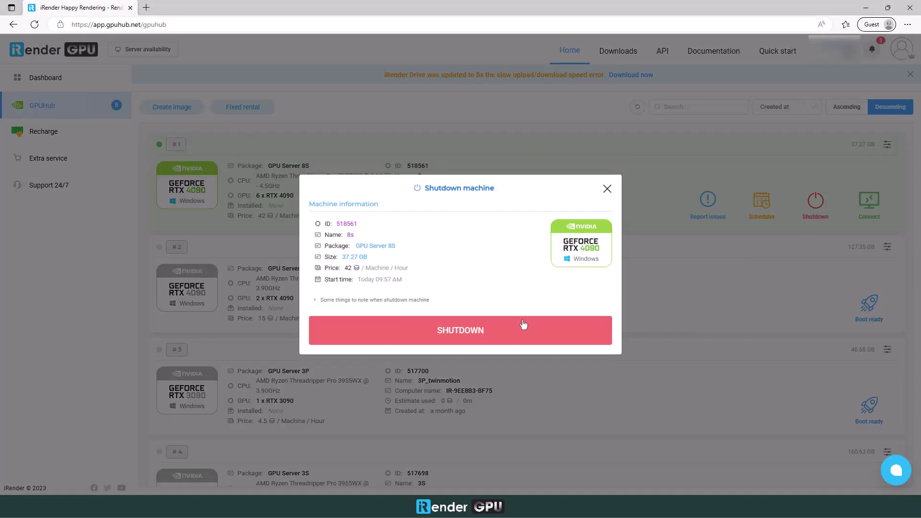
left_click(528, 330)
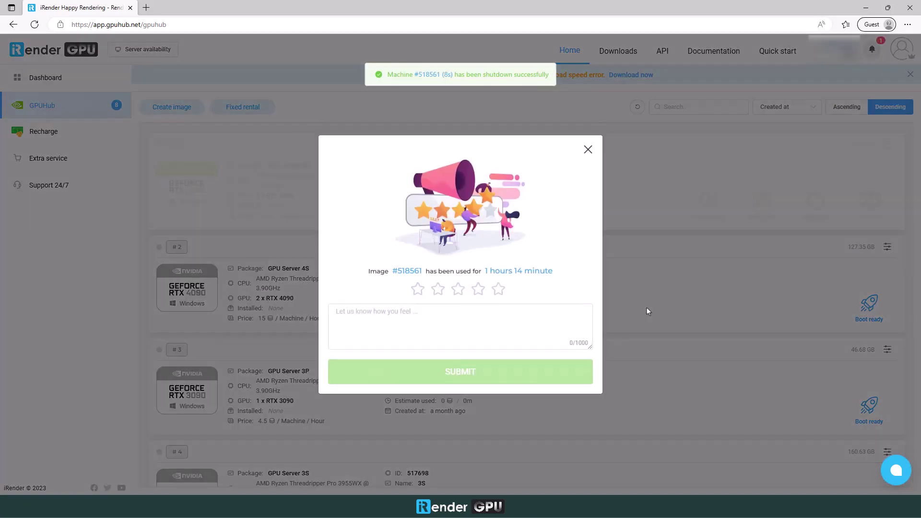
left_click(498, 288)
left_click(580, 379)
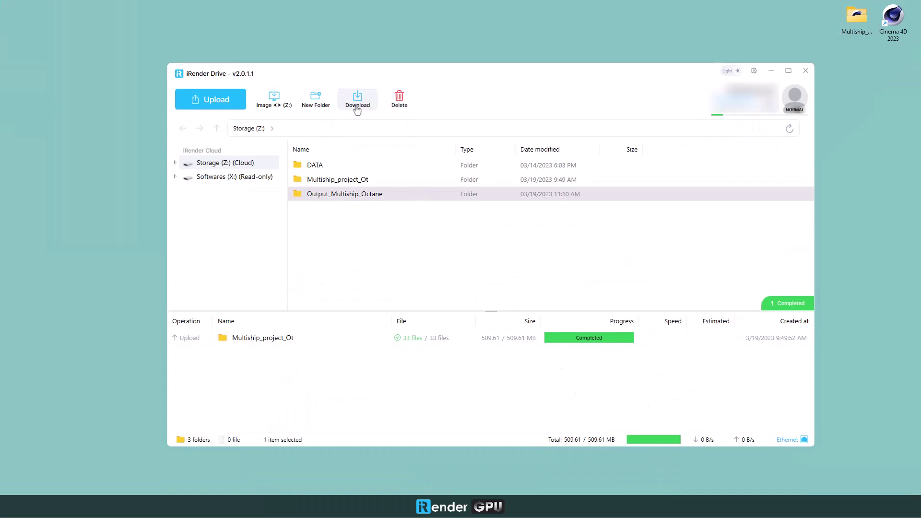
Step: Download Output_Multiship_Octane from Storage (Z:) into a chosen local folder
left_click(357, 106)
left_click(556, 336)
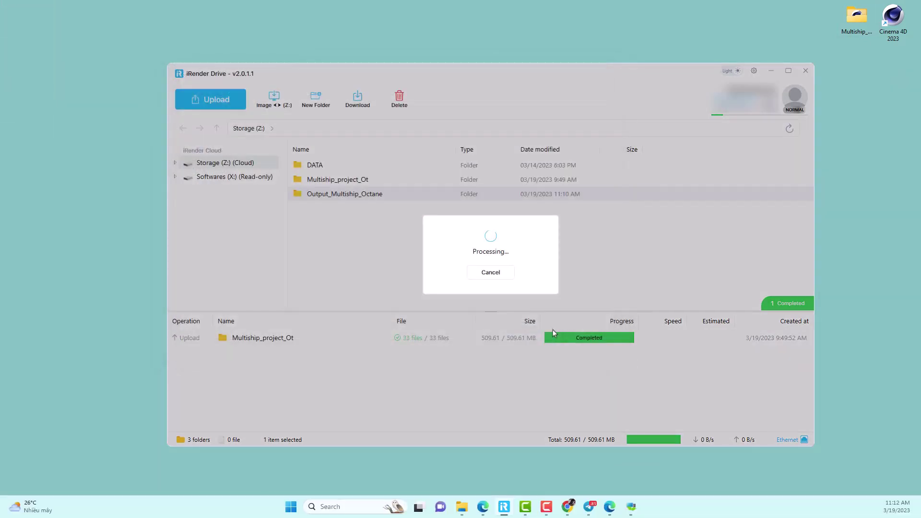